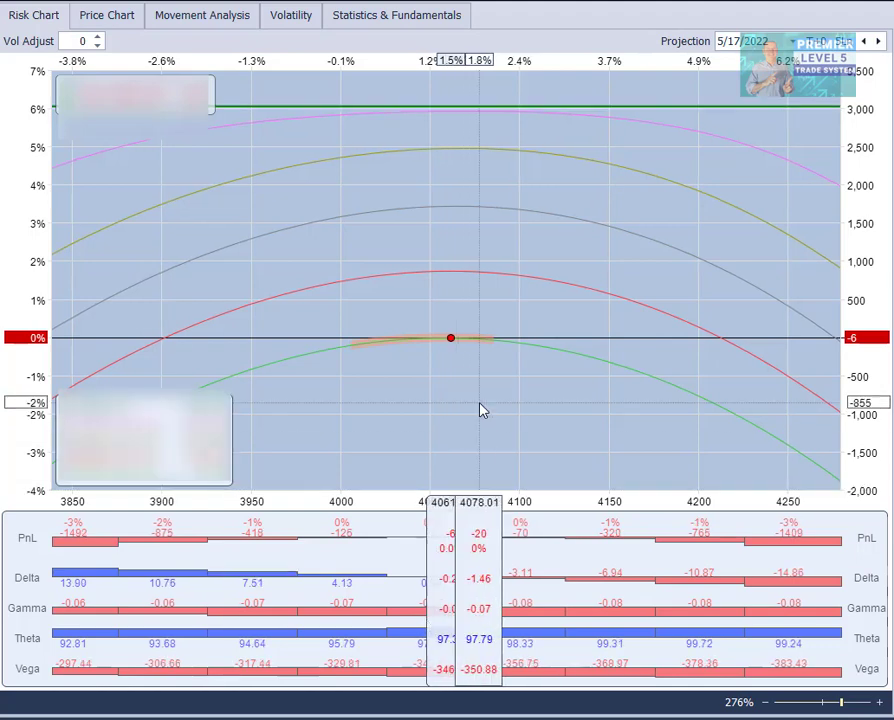
- Pin a price read-out at 4061.75 on the short strangle chart, remove it, then re-pin it
{"action": "left_click", "coordinate": [452, 340]}
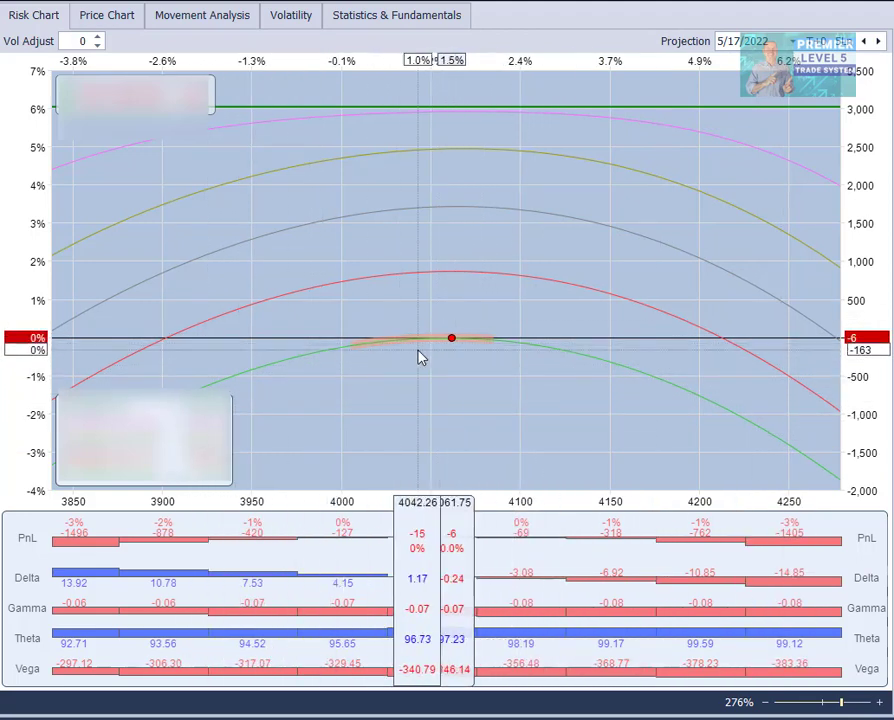
{"action": "left_click", "coordinate": [452, 340]}
{"action": "left_click", "coordinate": [452, 340]}
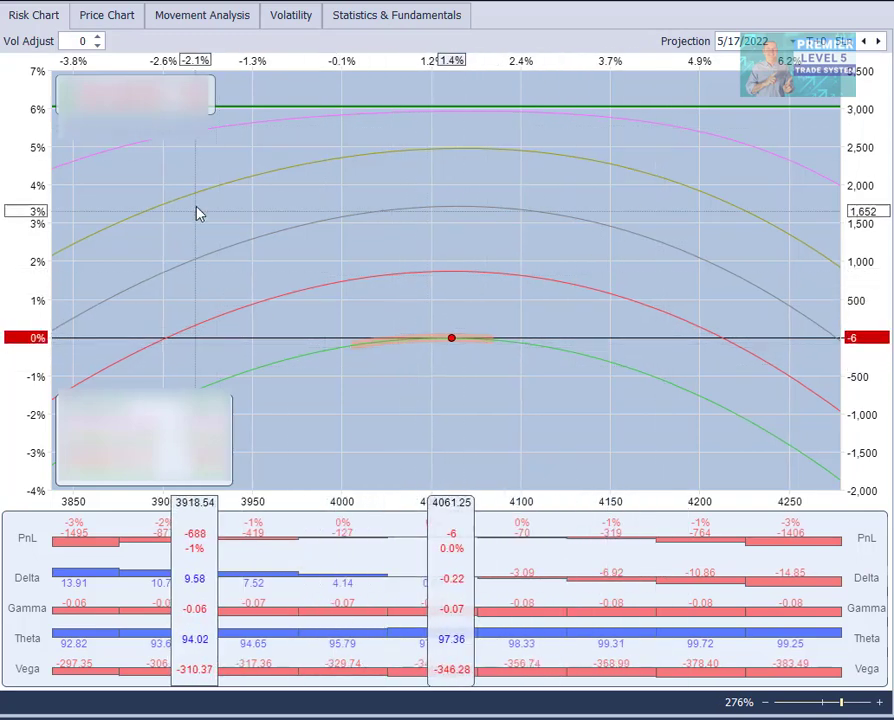
- Pin a read-out at the current price 4061.25 on the risk chart
{"action": "left_click", "coordinate": [450, 342]}
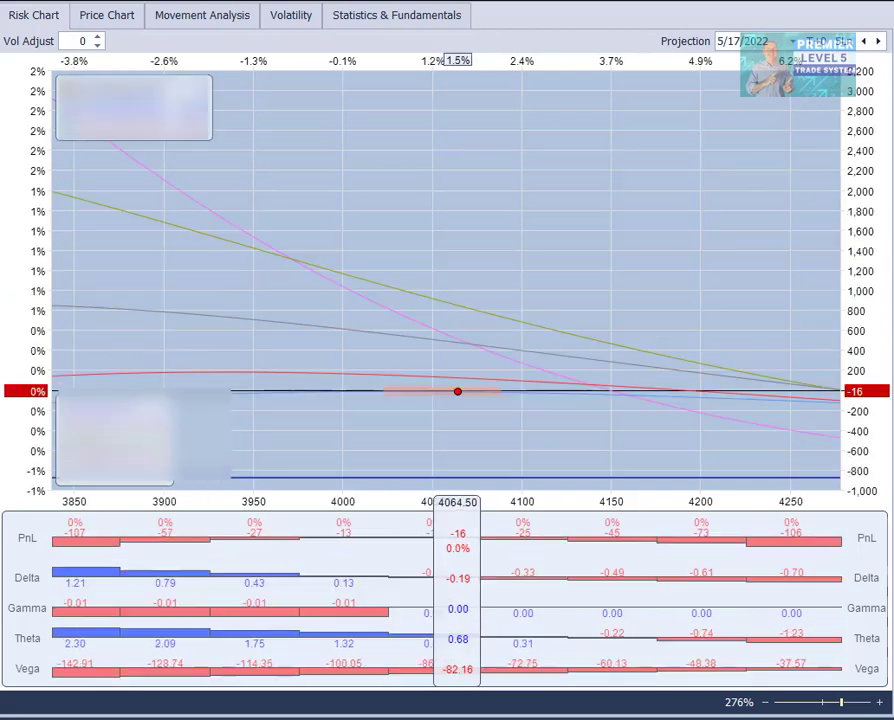
- Pin a read-out at the current price 4064.50 on the flat-gamma chart
{"action": "left_click", "coordinate": [458, 405]}
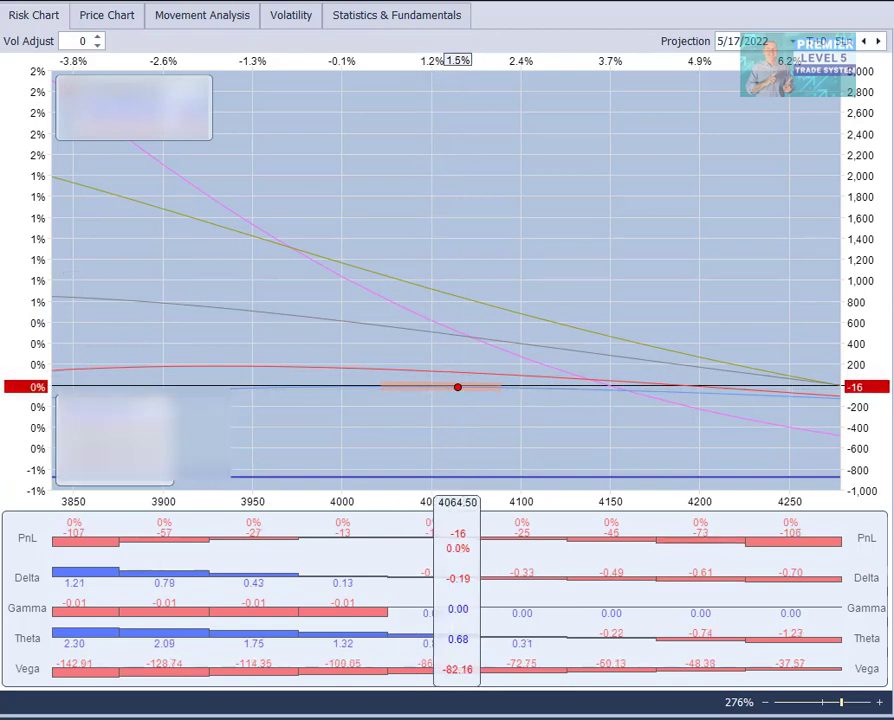
{"action": "scroll", "coordinate": [457, 386], "scroll_direction": "up", "scroll_amount": 5}
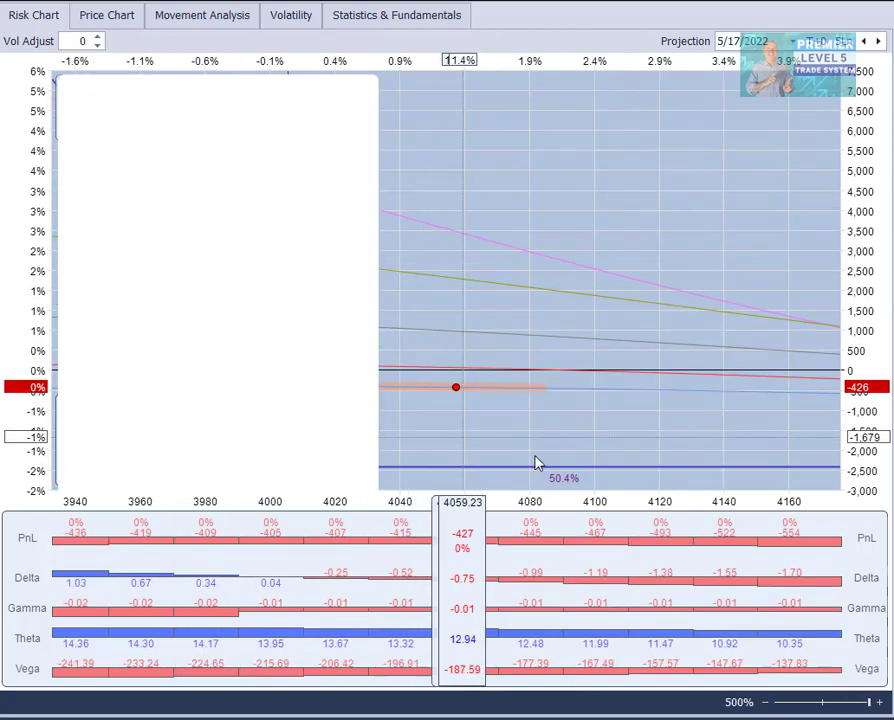